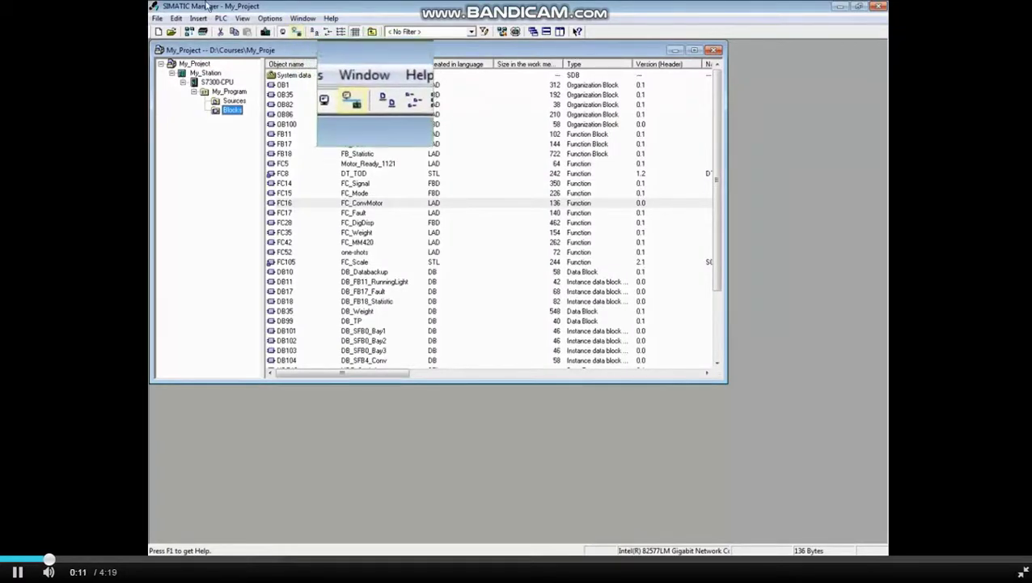
# Step: Bring up My_Project's ONLINE blocks window and stack it horizontally with the offline project window
pyautogui.click(297, 32)
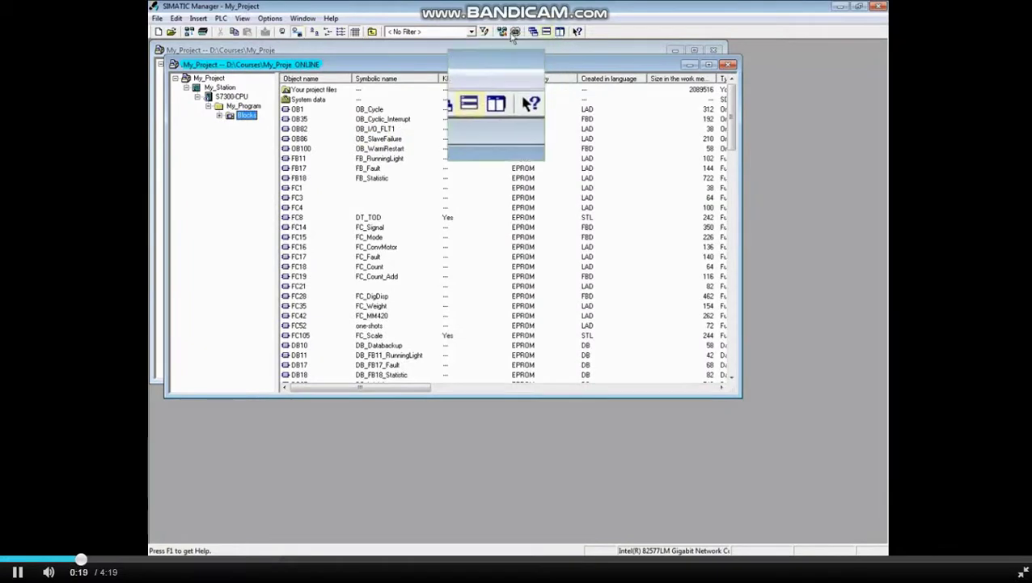
pyautogui.click(546, 32)
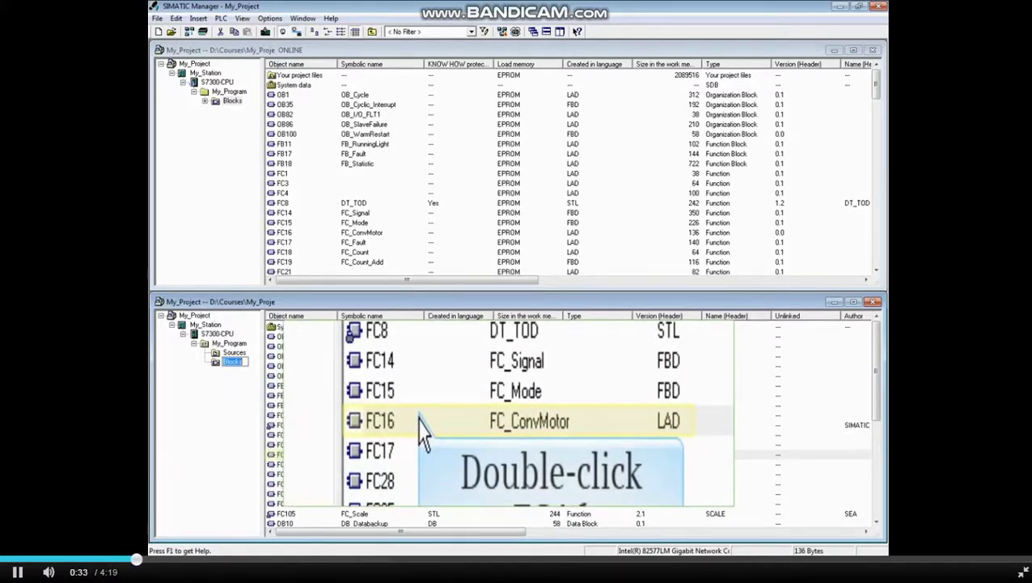
# Step: Open FC16 FC_ConvMotor in the ladder editor and switch on monitoring to show live power flow
pyautogui.doubleClick(293, 427)
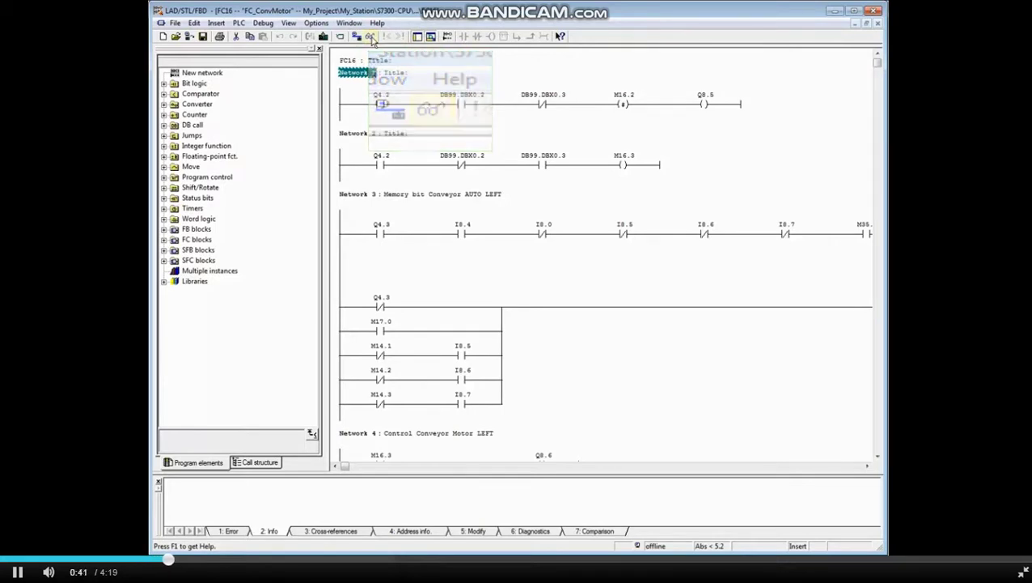
pyautogui.click(371, 37)
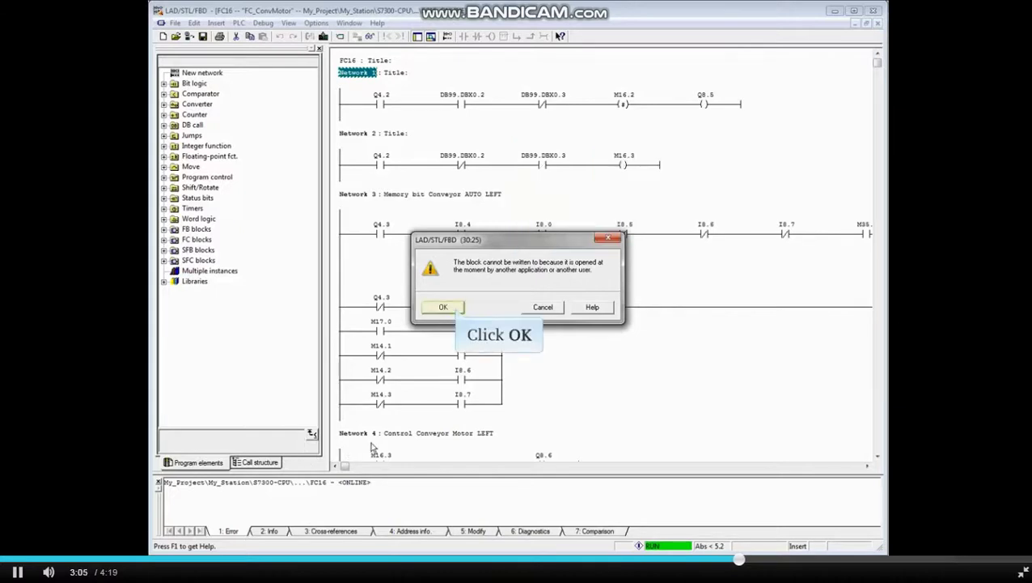
# Step: Acknowledge the 'block cannot be written to' warning with OK
pyautogui.click(455, 308)
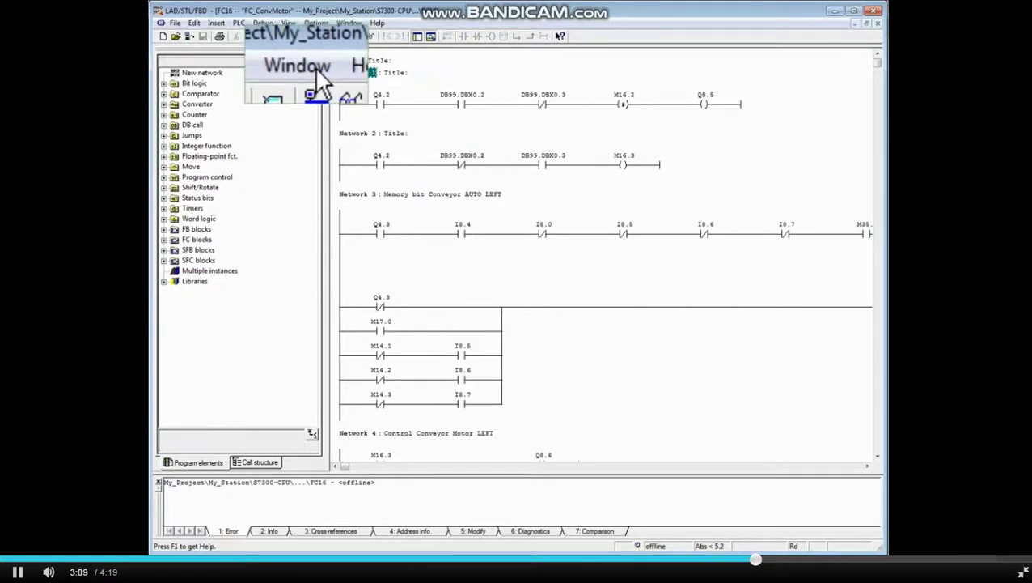
# Step: Tile the offline and online FC16 windows horizontally and make the upper offline window active
pyautogui.click(350, 23)
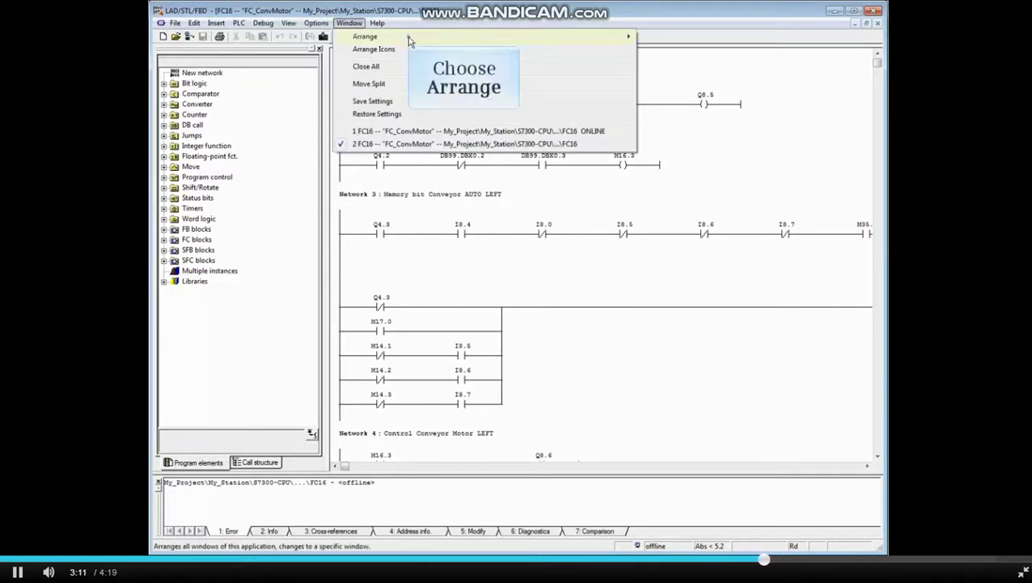
pyautogui.moveTo(408, 38)
pyautogui.click(699, 50)
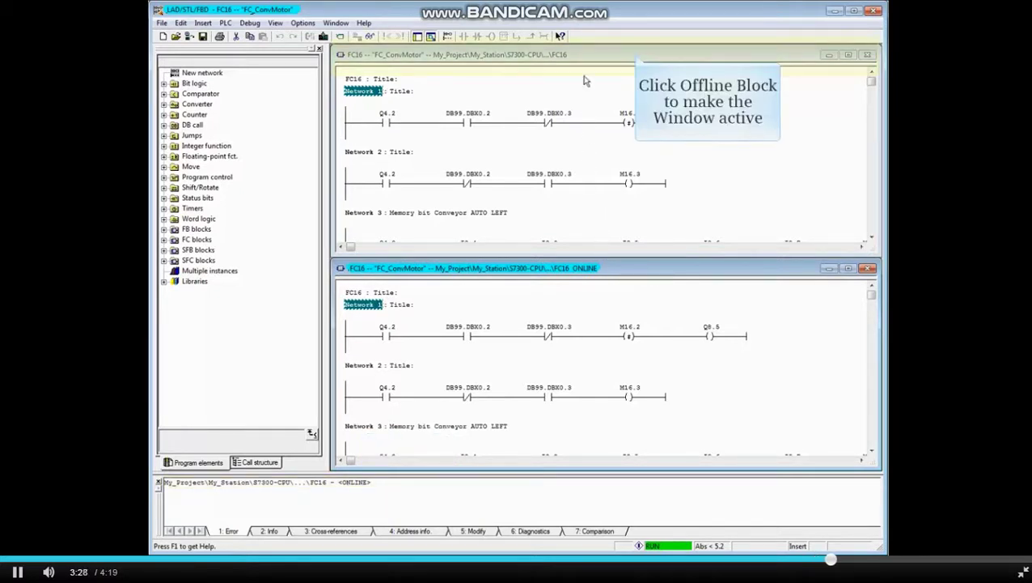
pyautogui.click(586, 61)
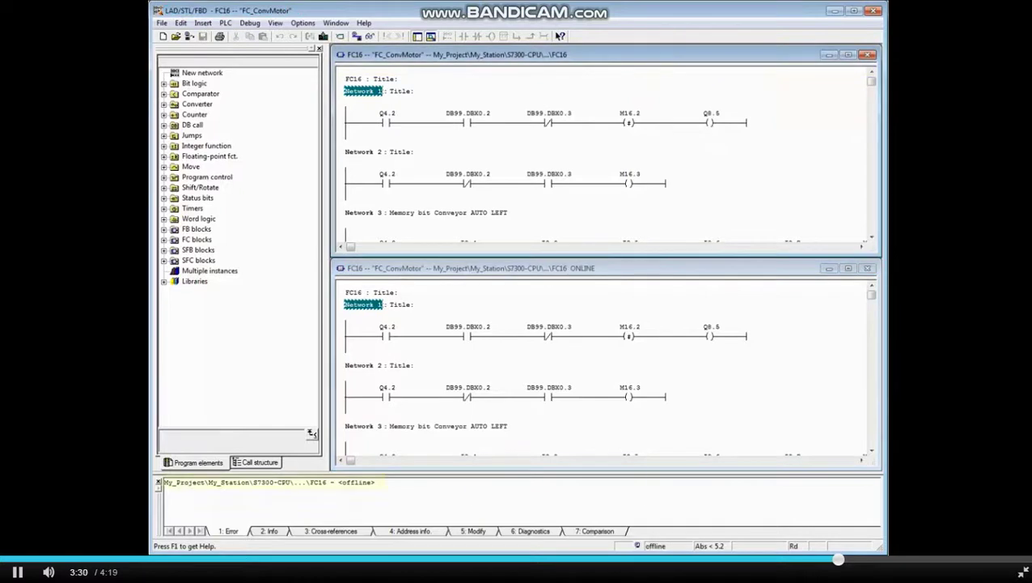